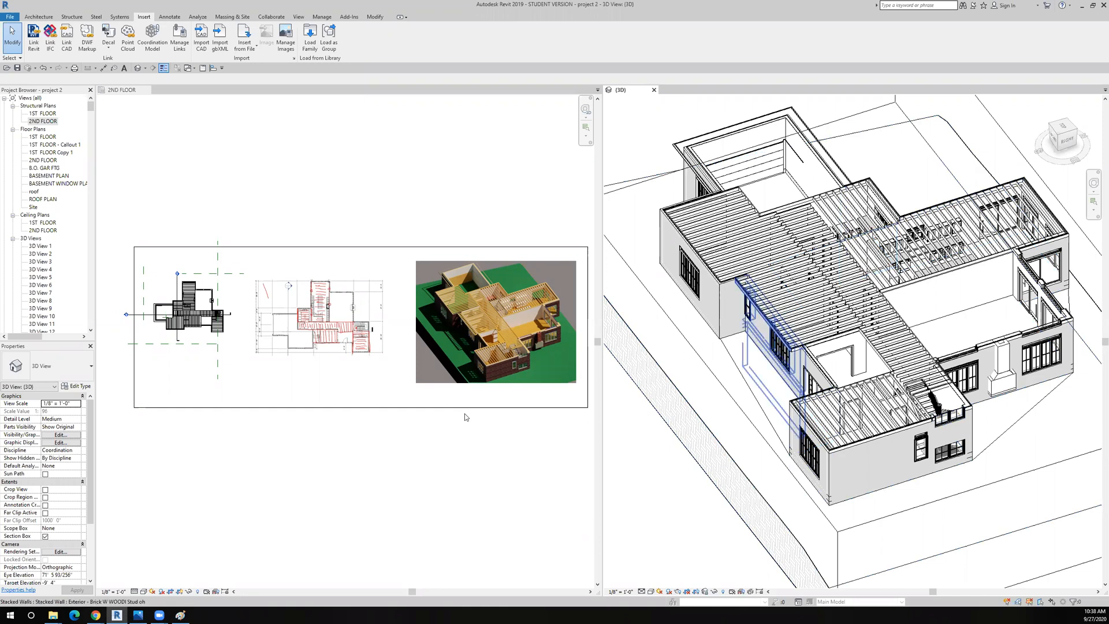
Step: Examine the floor framing around the stair opening in the reference rendering of the 2ND FLOOR structural plan
click(337, 218)
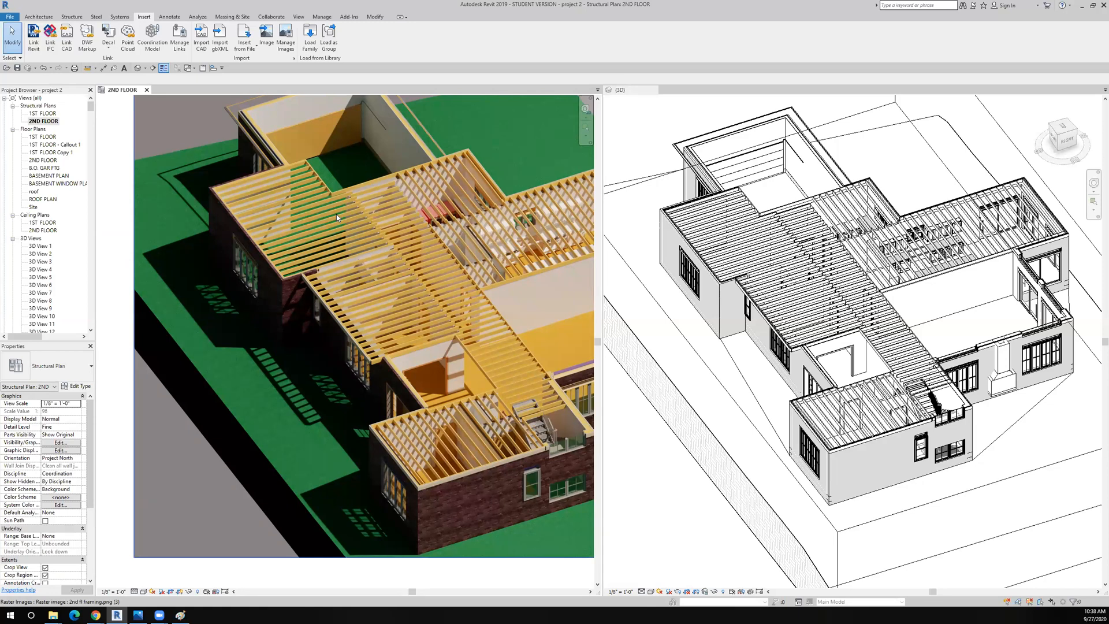
scroll(338, 217, down, 1)
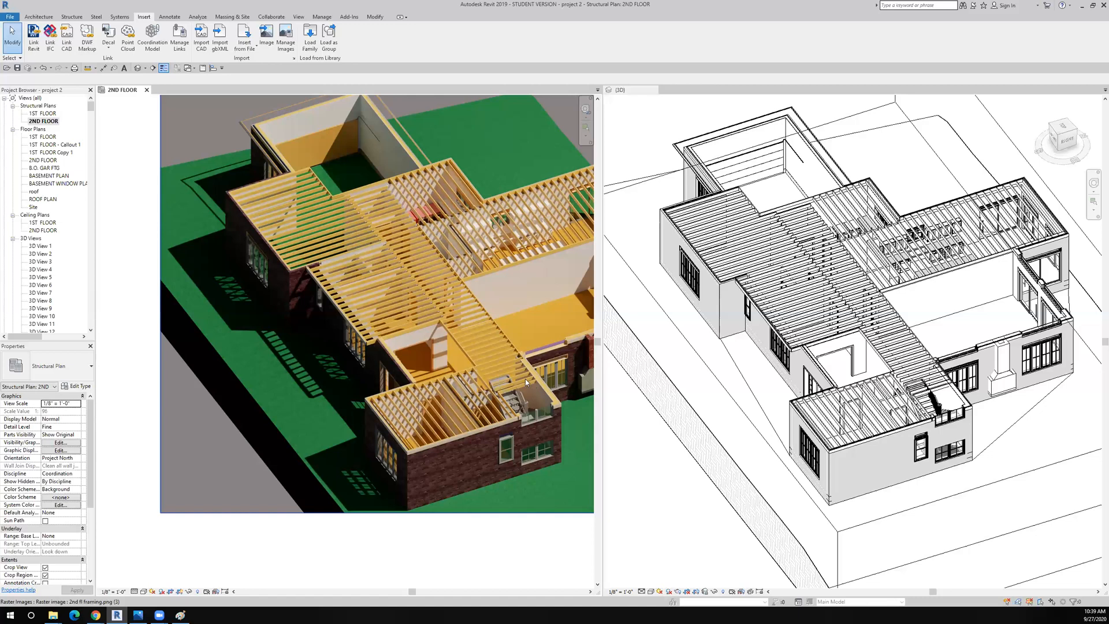
scroll(525, 378, up, 2)
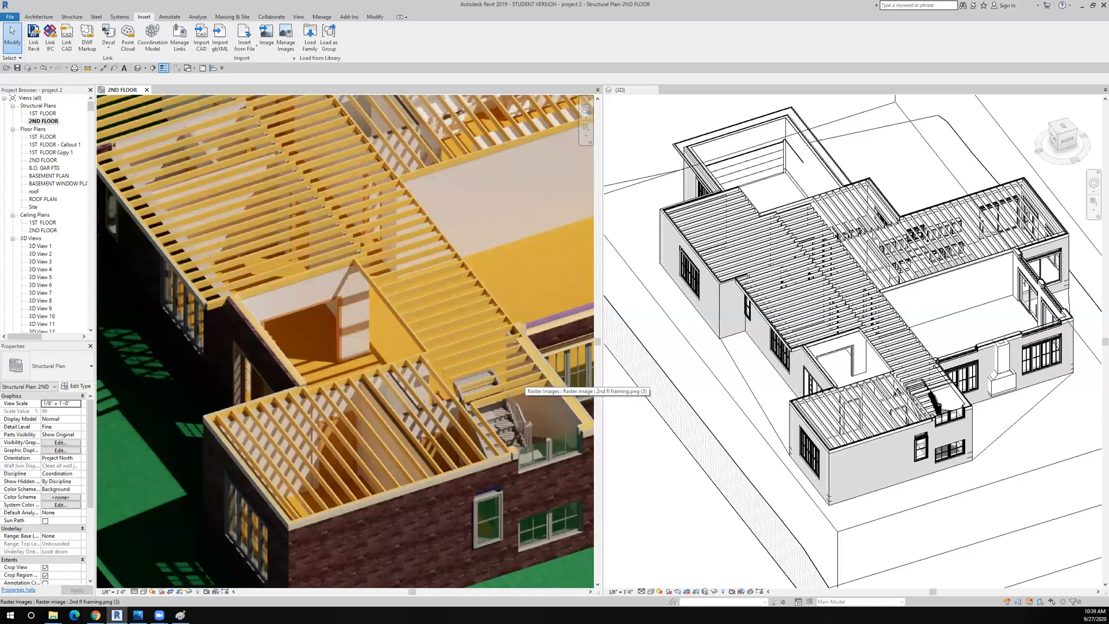
scroll(525, 379, up, 1)
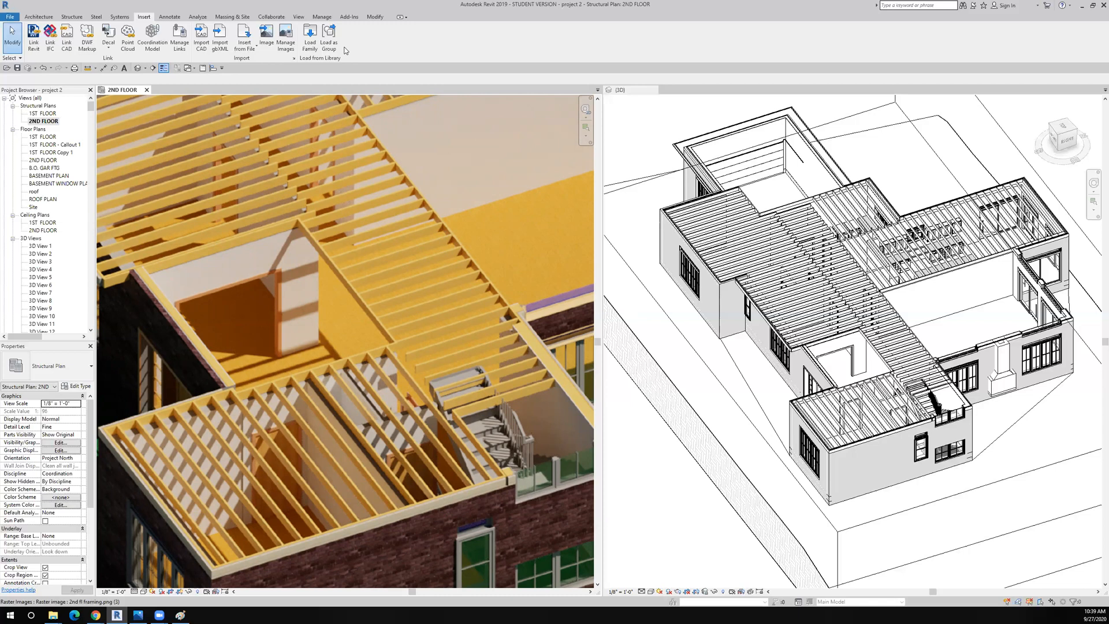
scroll(346, 51, down, 5)
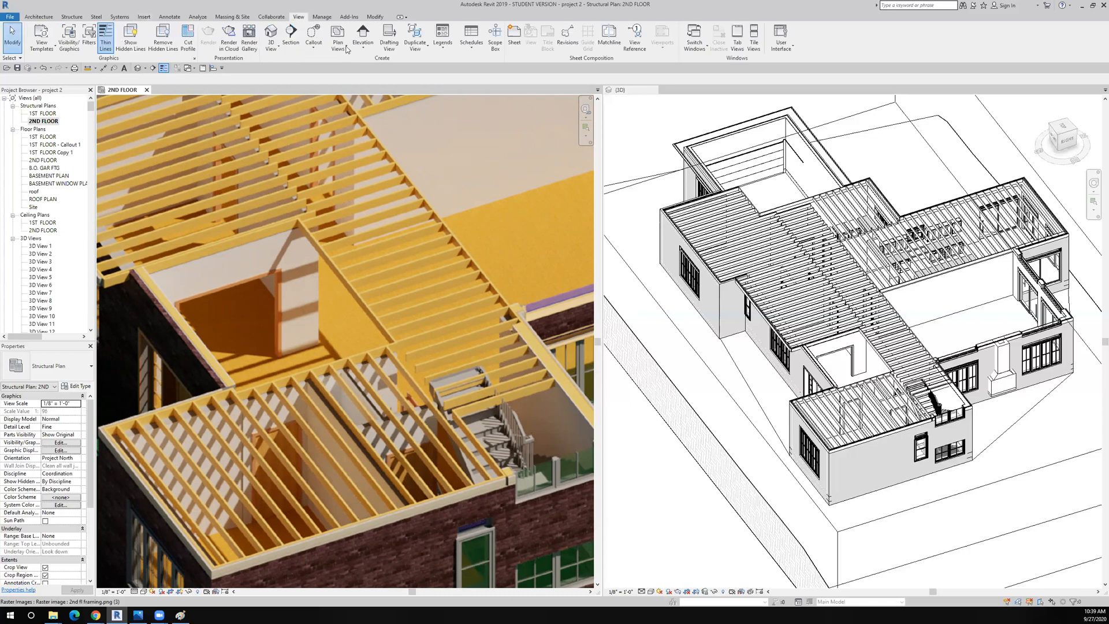
click(341, 44)
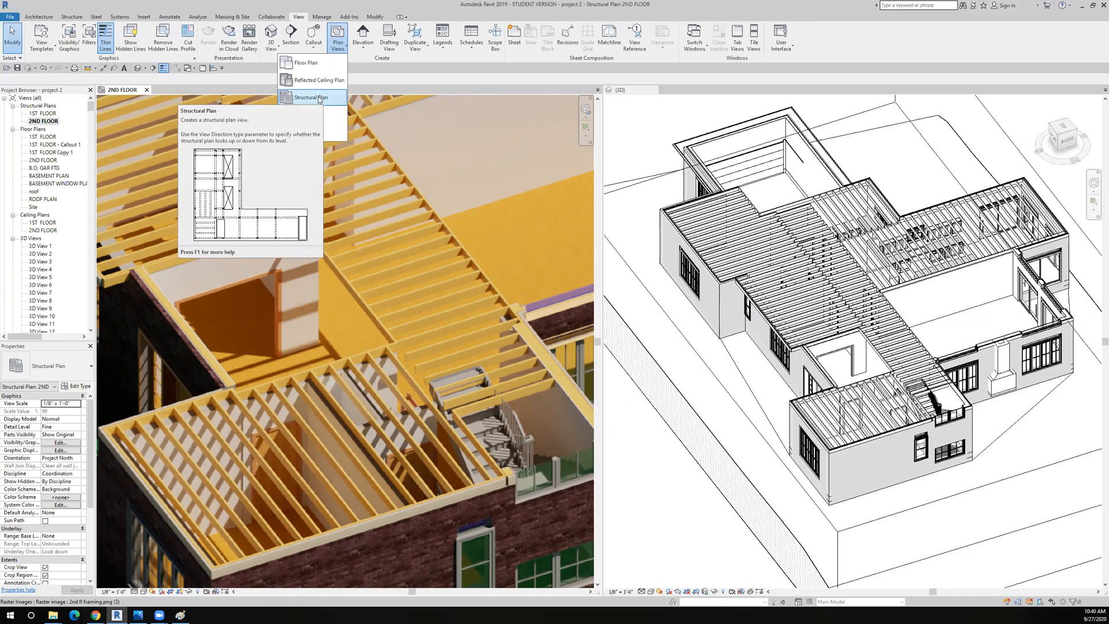
click(318, 98)
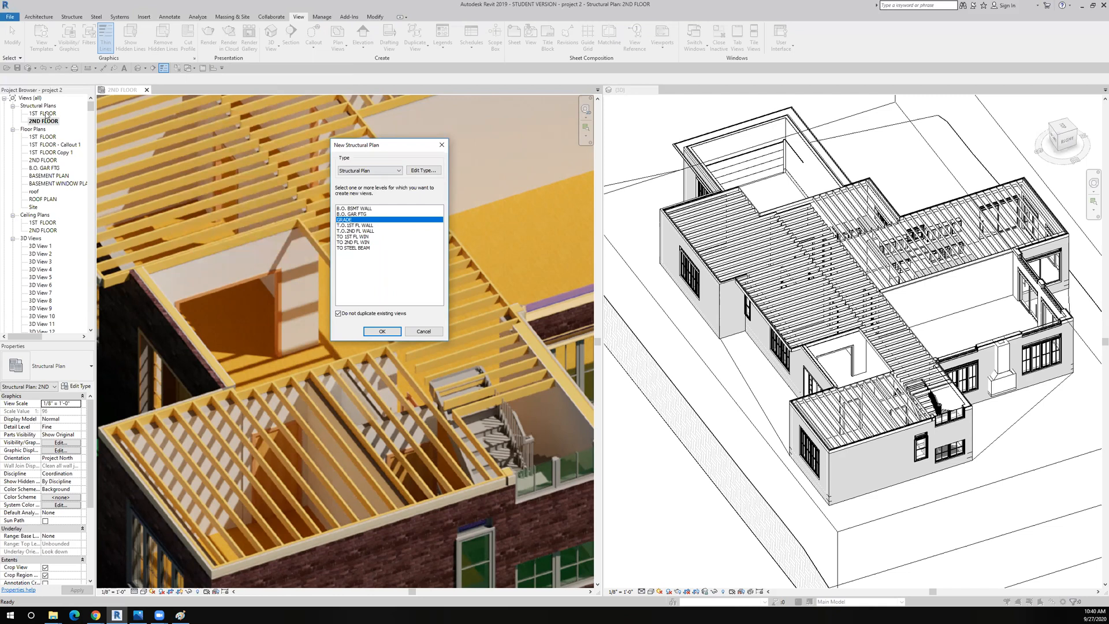
click(422, 331)
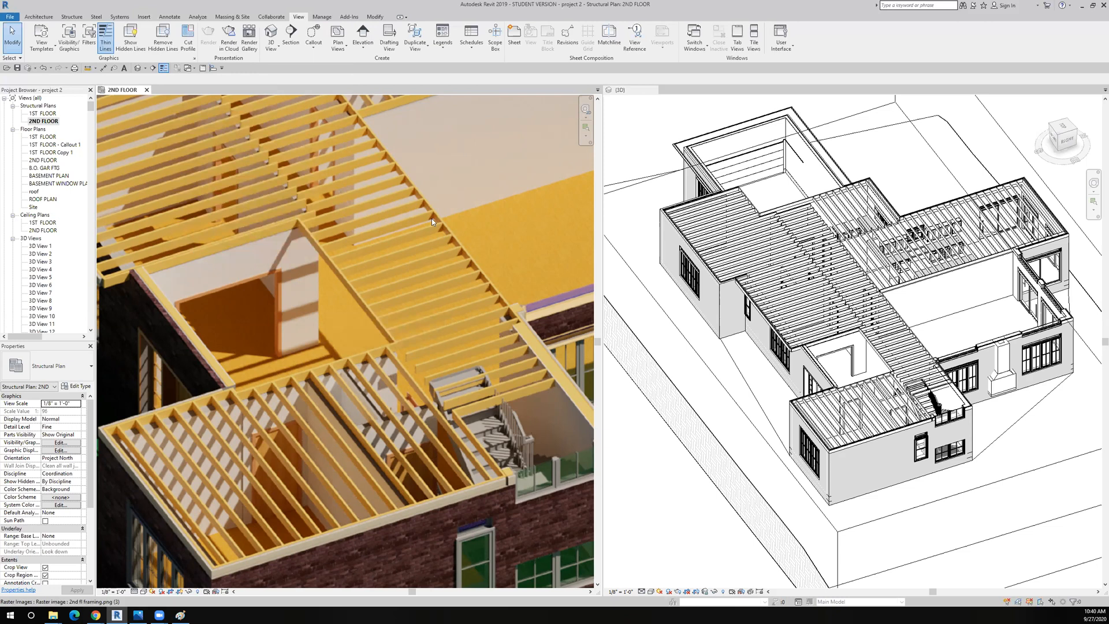
Step: Shrink the crop region of the 2ND FLOOR structural plan to enclose only the framing plan, excluding the two reference images
scroll(431, 218, down, 3)
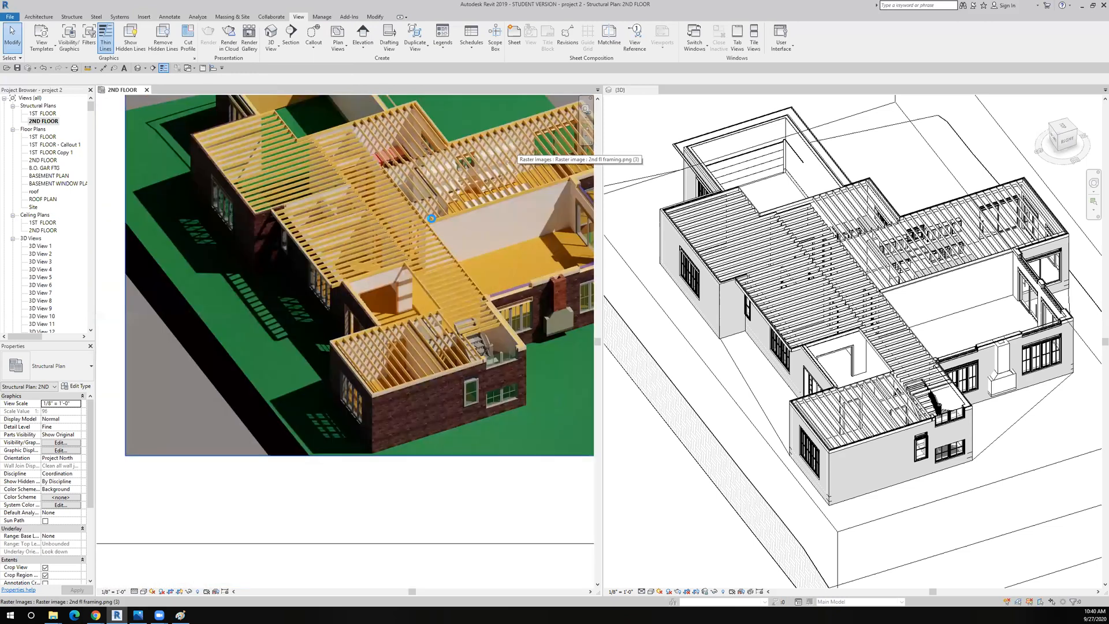
scroll(456, 242, down, 2)
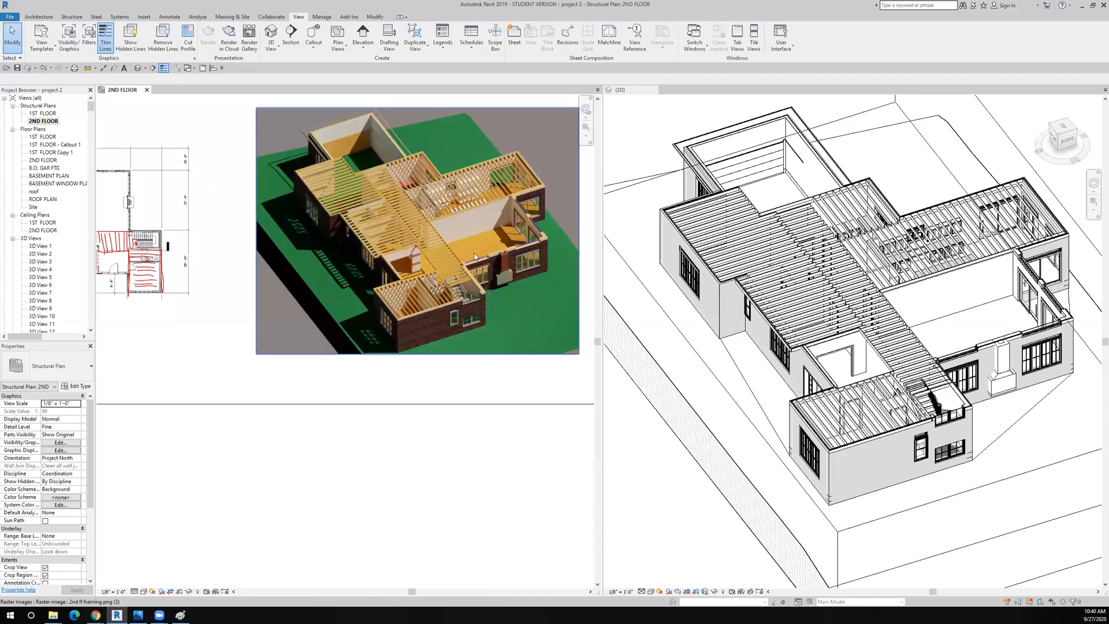
scroll(475, 257, down, 3)
click(474, 257)
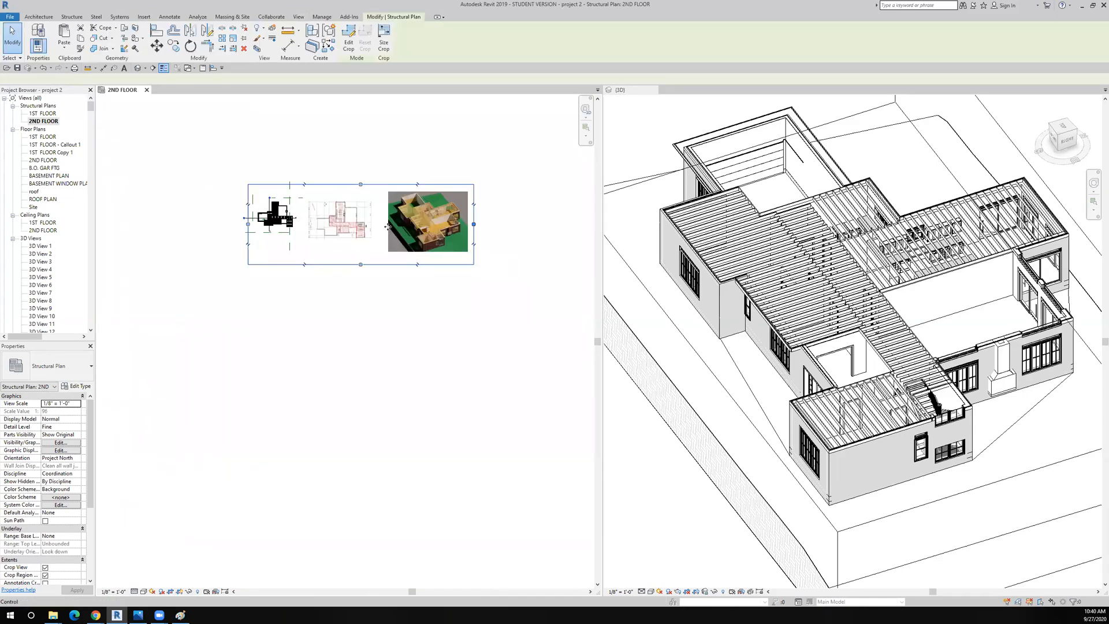
click(305, 237)
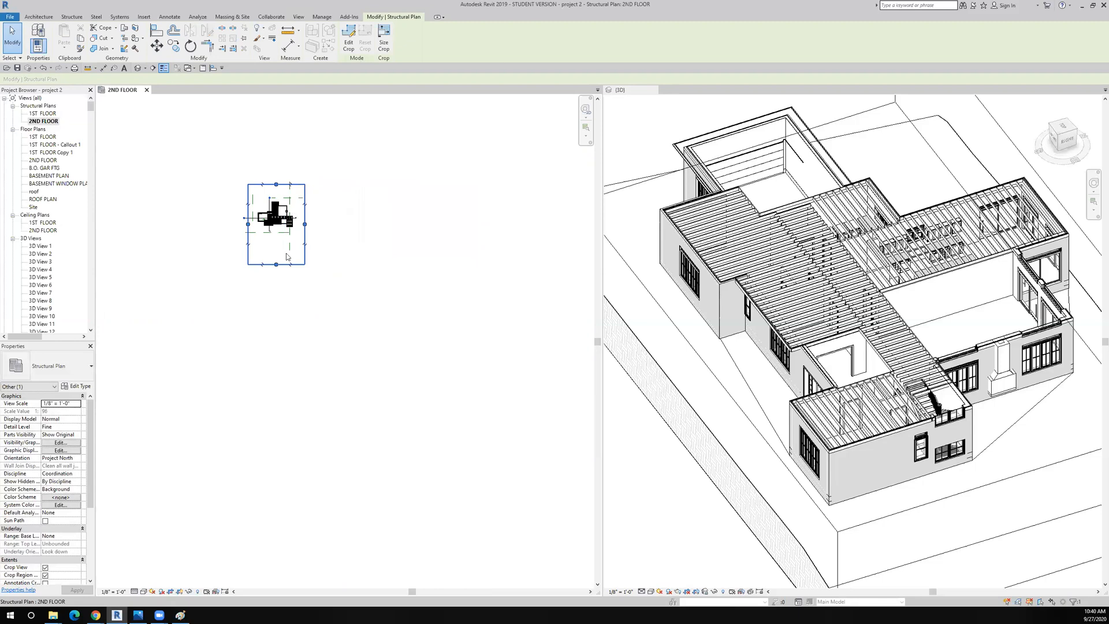
Step: Open the view of the section line that runs through the stair on the 2ND FLOOR structural plan
scroll(286, 253, up, 5)
scroll(420, 275, up, 6)
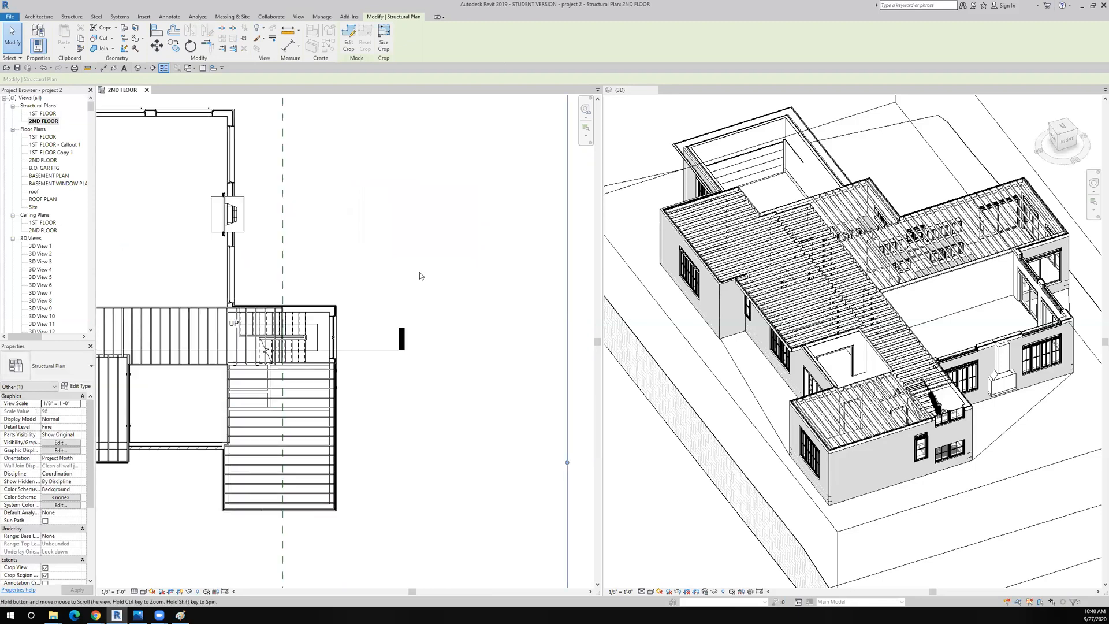
scroll(219, 355, up, 3)
middle_drag(370, 365, 437, 311)
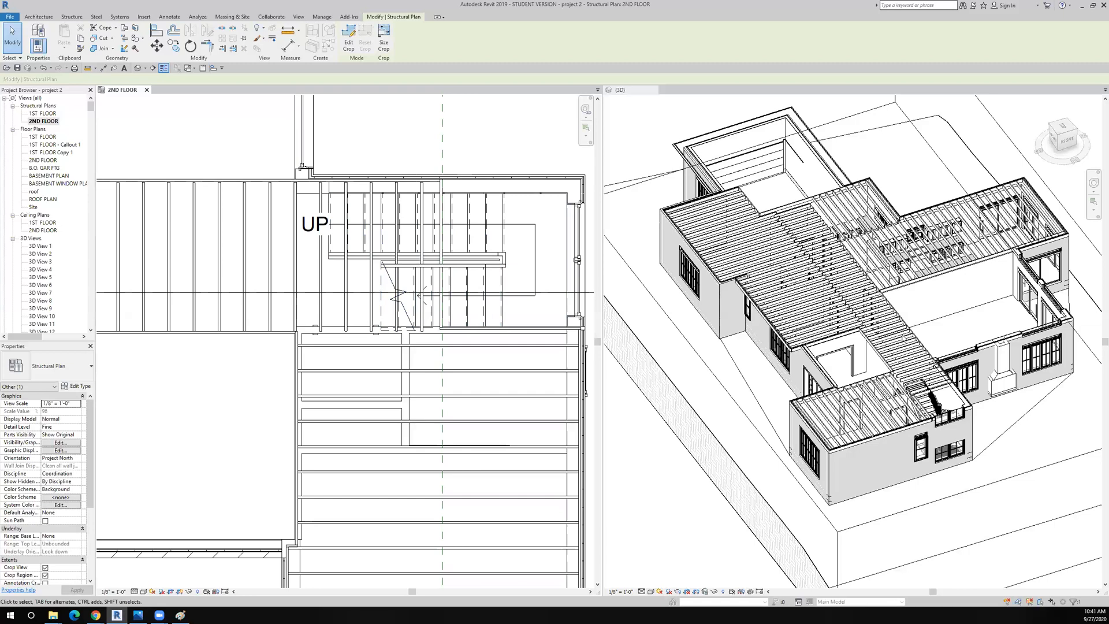
click(903, 335)
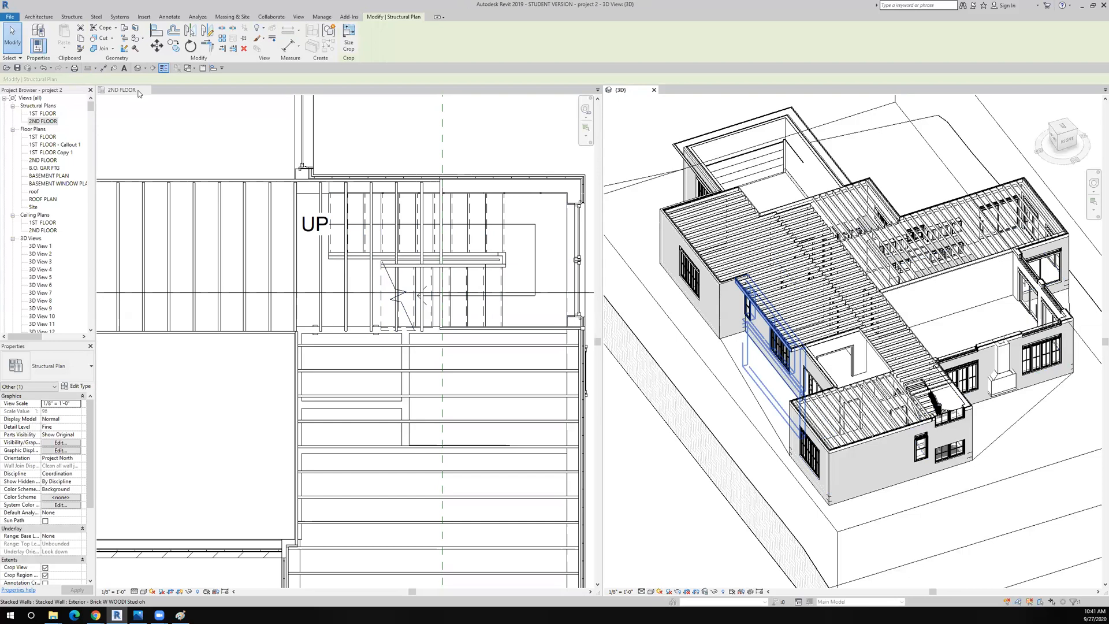
click(331, 293)
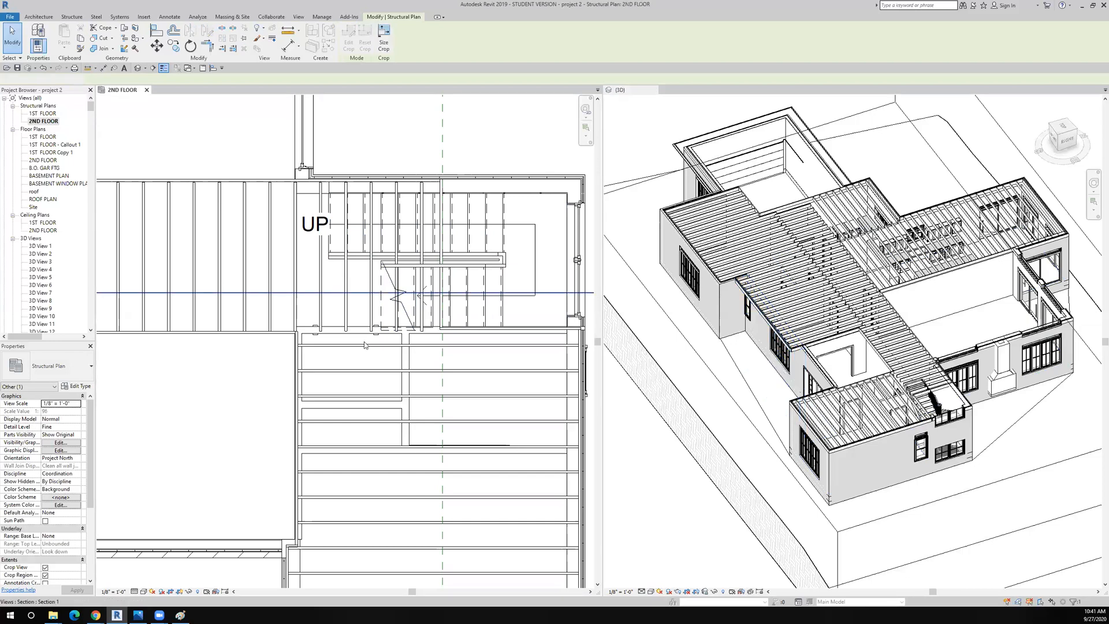
right_click(331, 293)
click(365, 343)
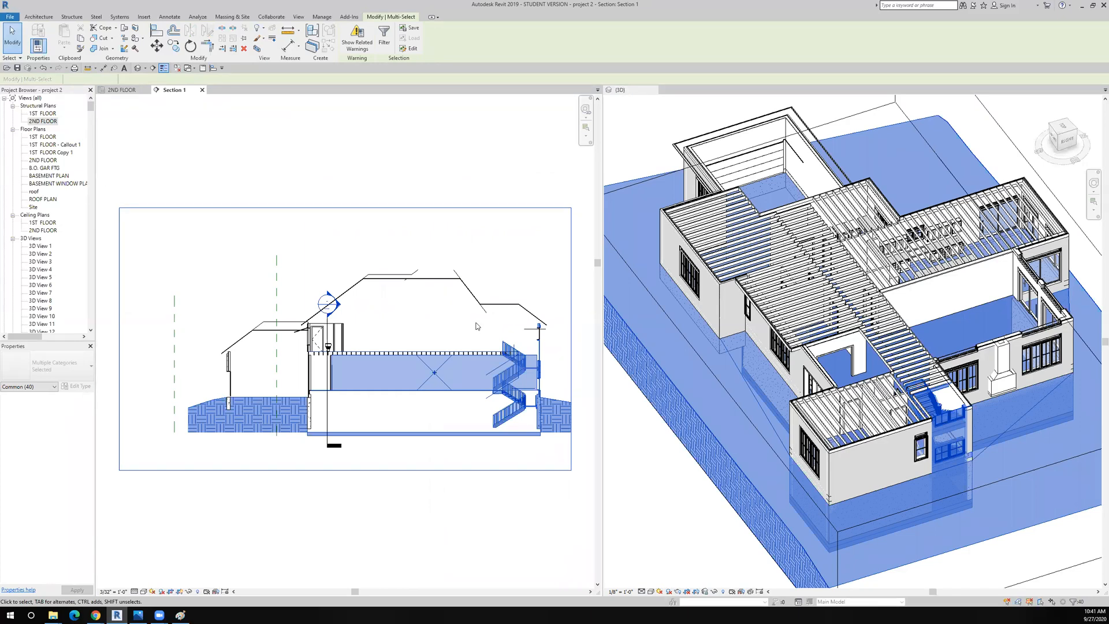
Step: Open the hallway beam system's boundary for editing in the 2ND FLOOR structural plan and start a straight boundary line
key(Escape)
scroll(476, 326, up, 10)
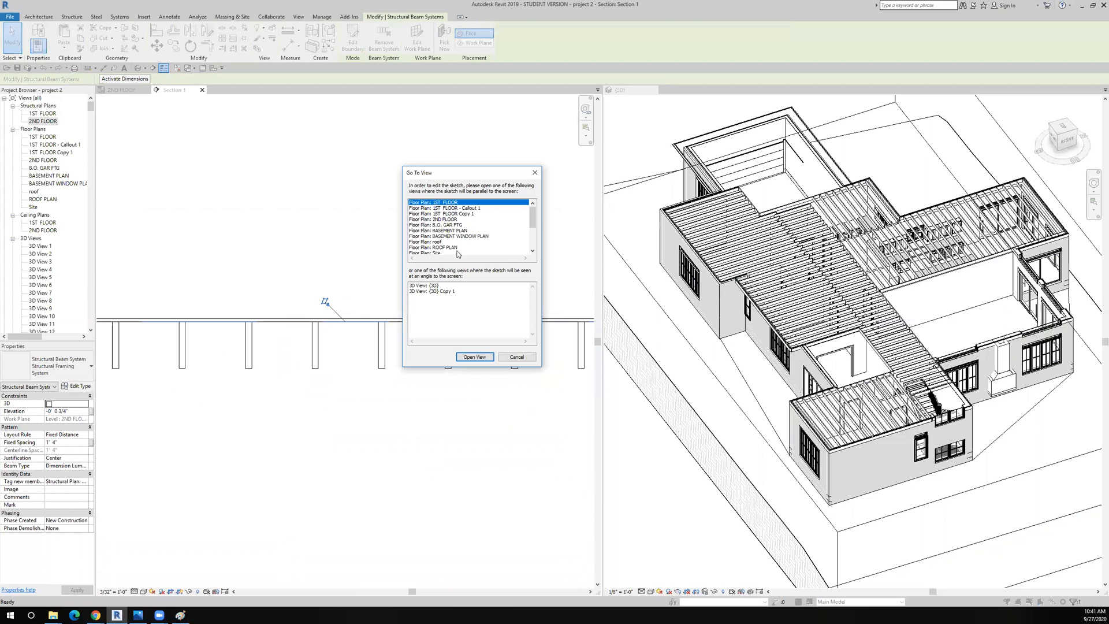
scroll(458, 254, down, 3)
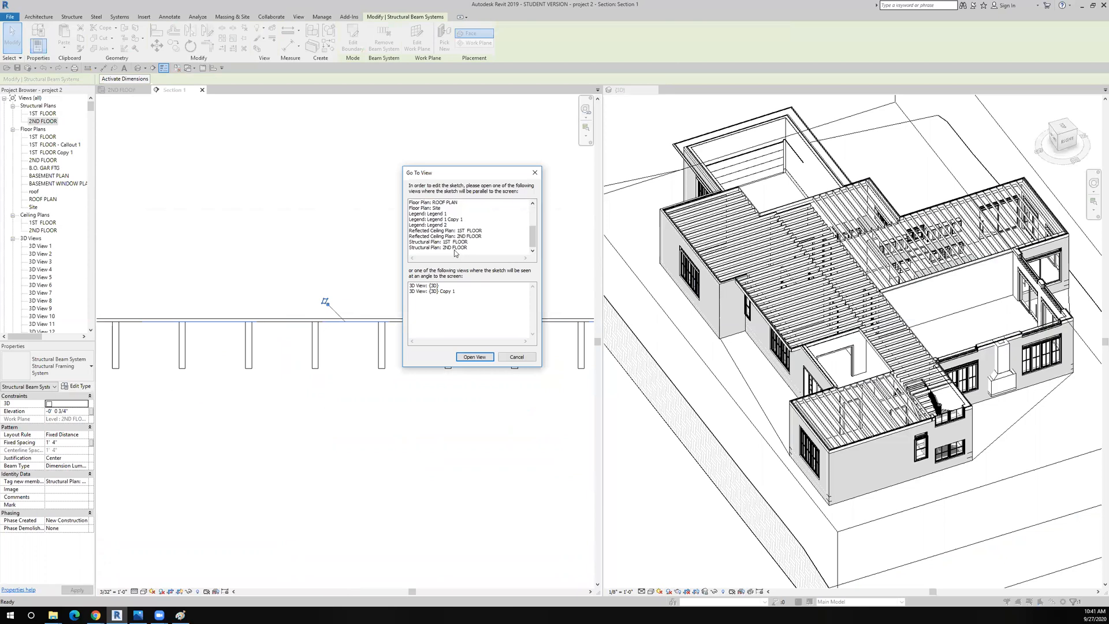
click(469, 358)
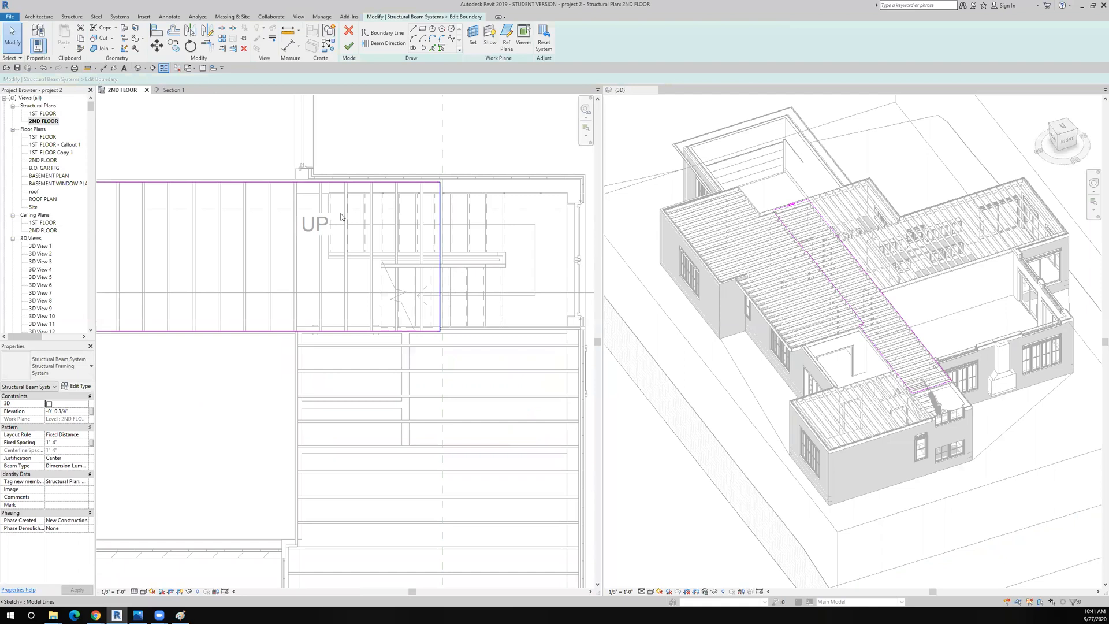
click(413, 29)
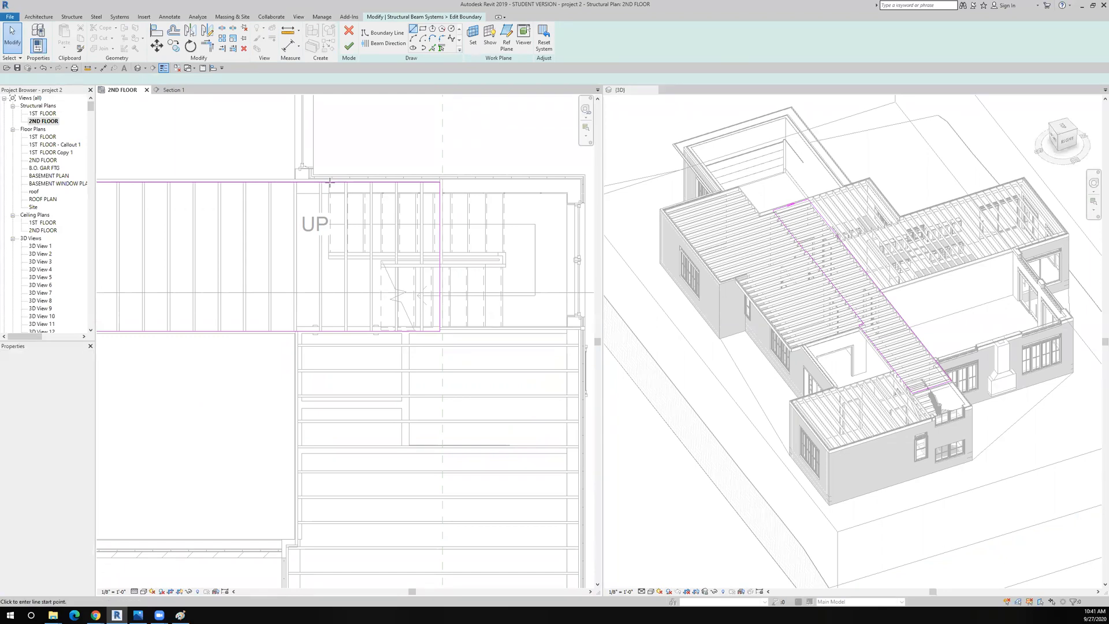
click(329, 183)
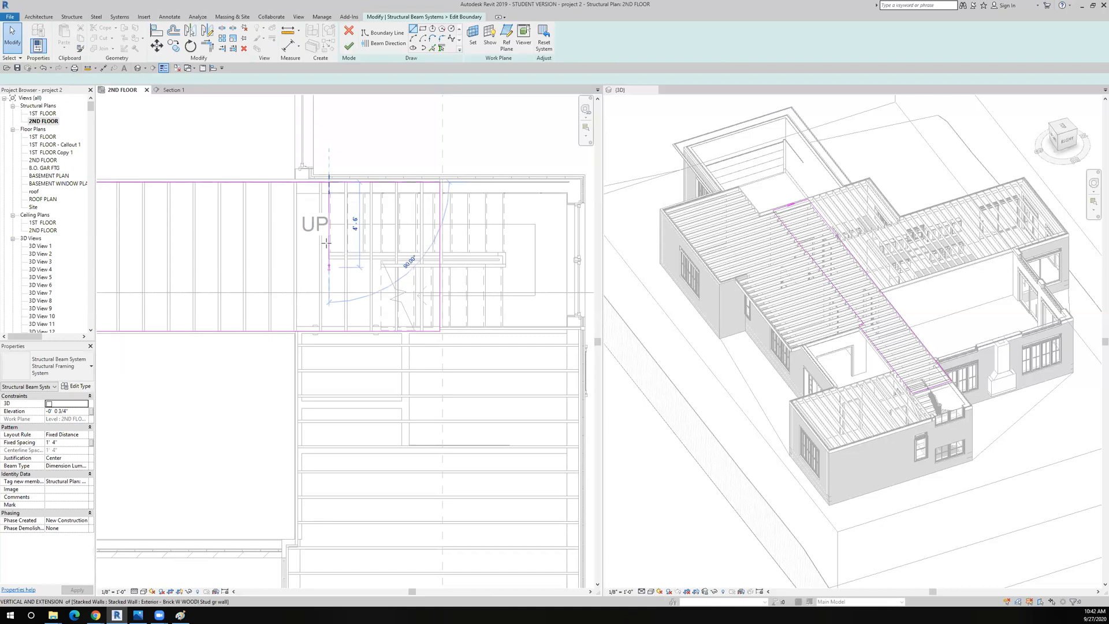
scroll(326, 243, up, 2)
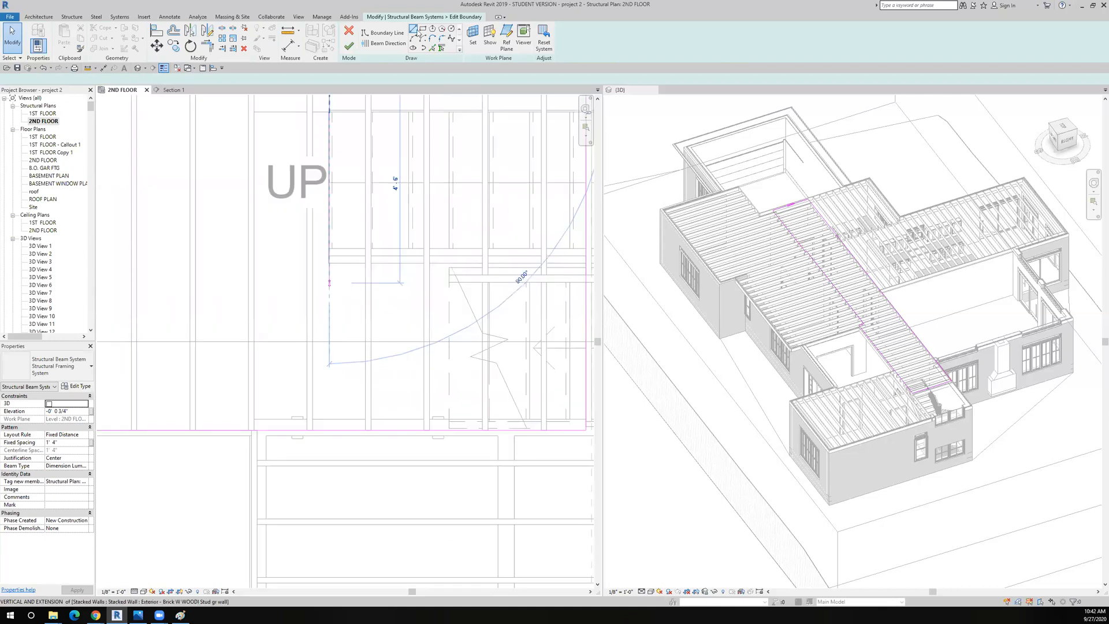
scroll(392, 249, down, 3)
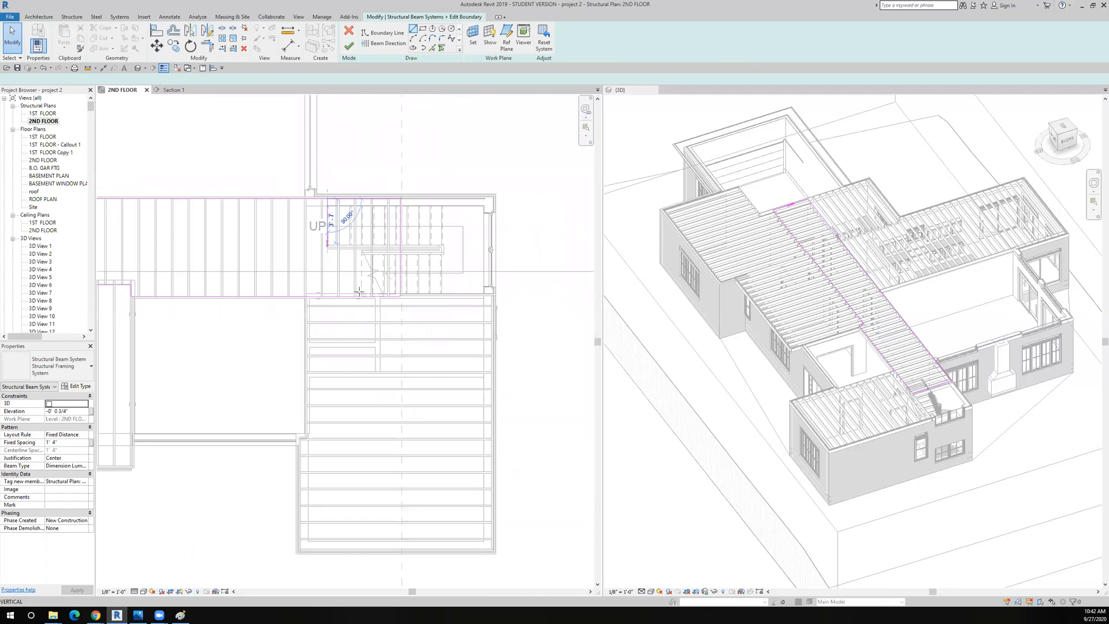
key(Escape)
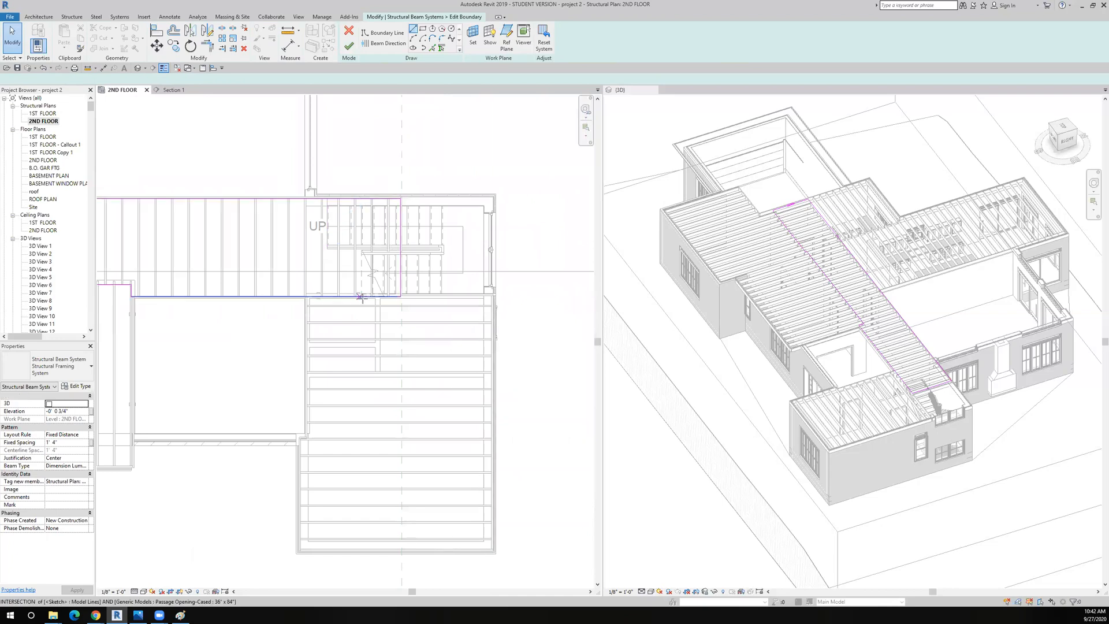
Step: Draw a vertical boundary line from the beam system's lower edge past its upper edge, at the end of the lower stair flight
click(360, 295)
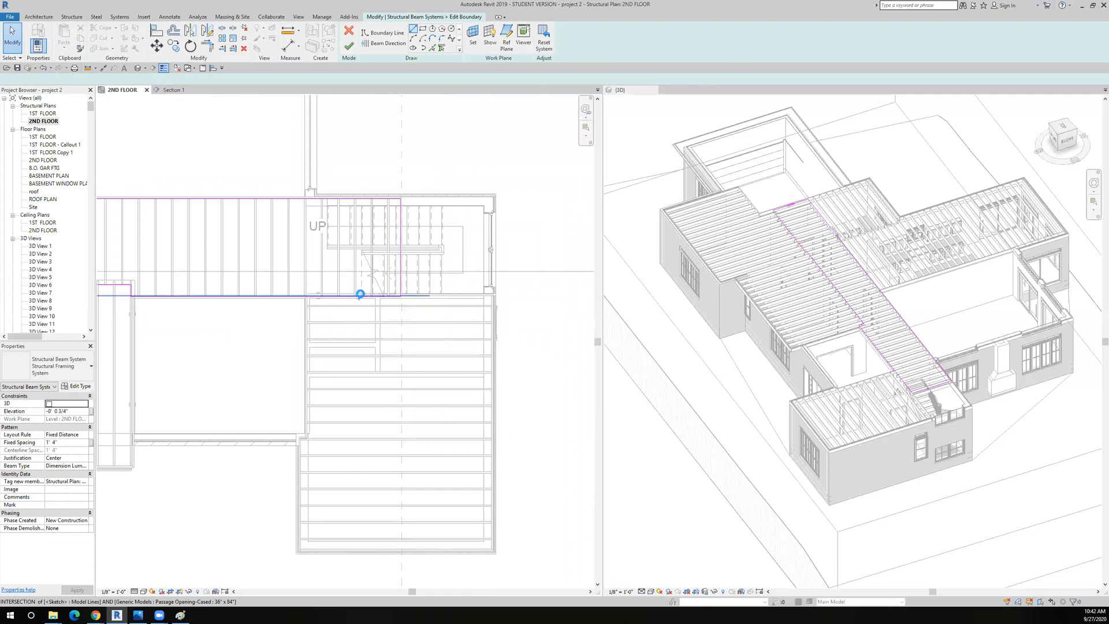
scroll(359, 295, up, 2)
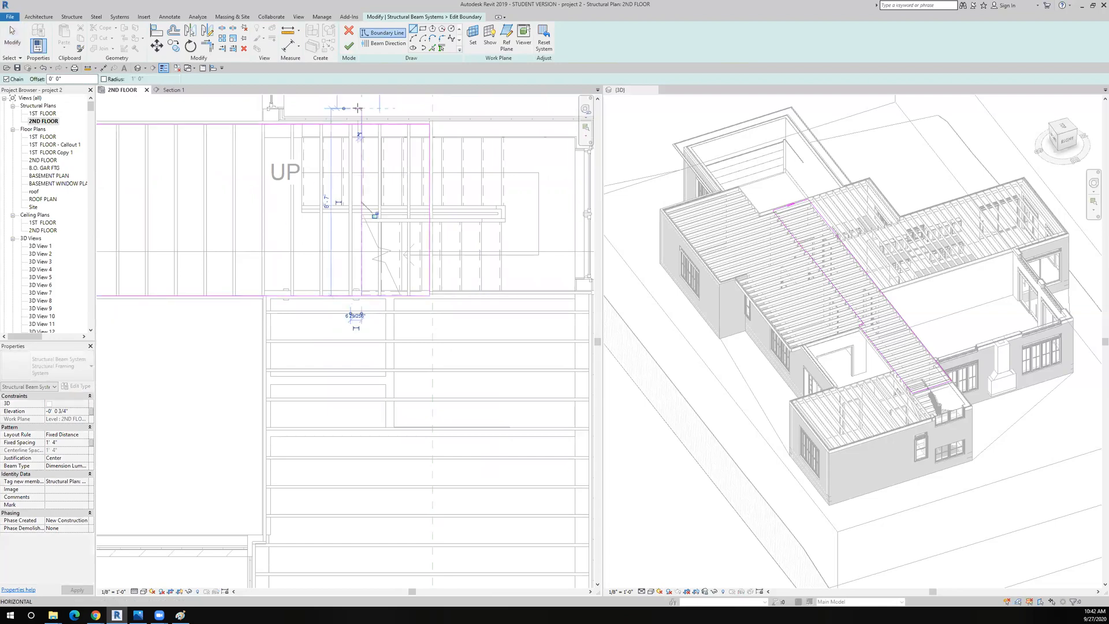
key(Escape)
key(Escape)
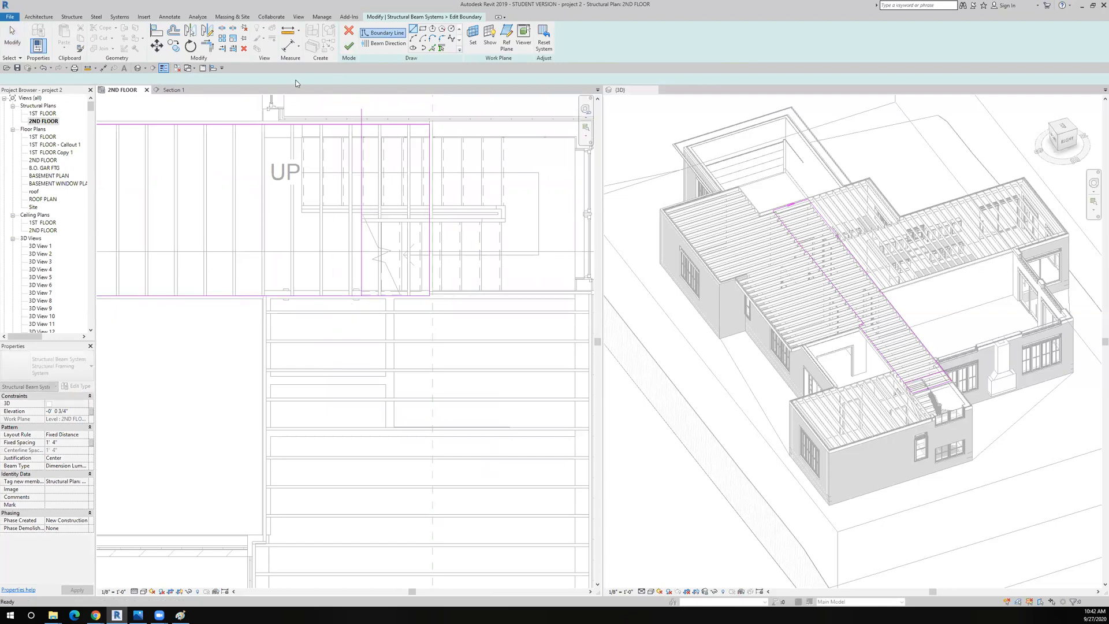
Step: Trim both long boundary edges to the new vertical line, delete the old end line over the stair and finish the boundary edit
key(t)
key(r)
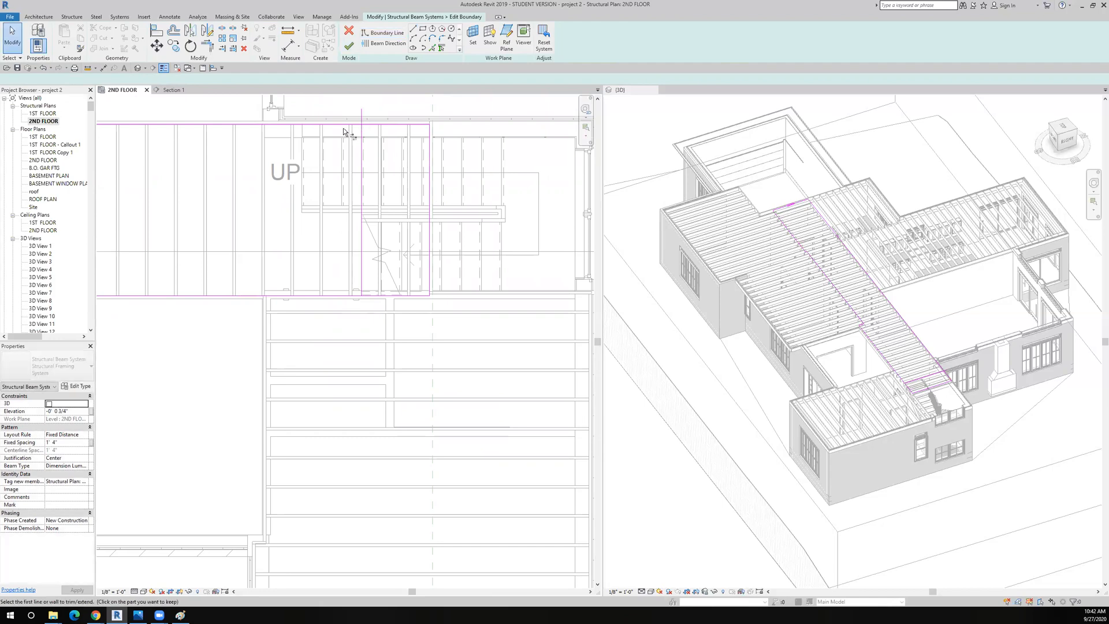
click(360, 157)
click(346, 124)
click(341, 296)
click(361, 280)
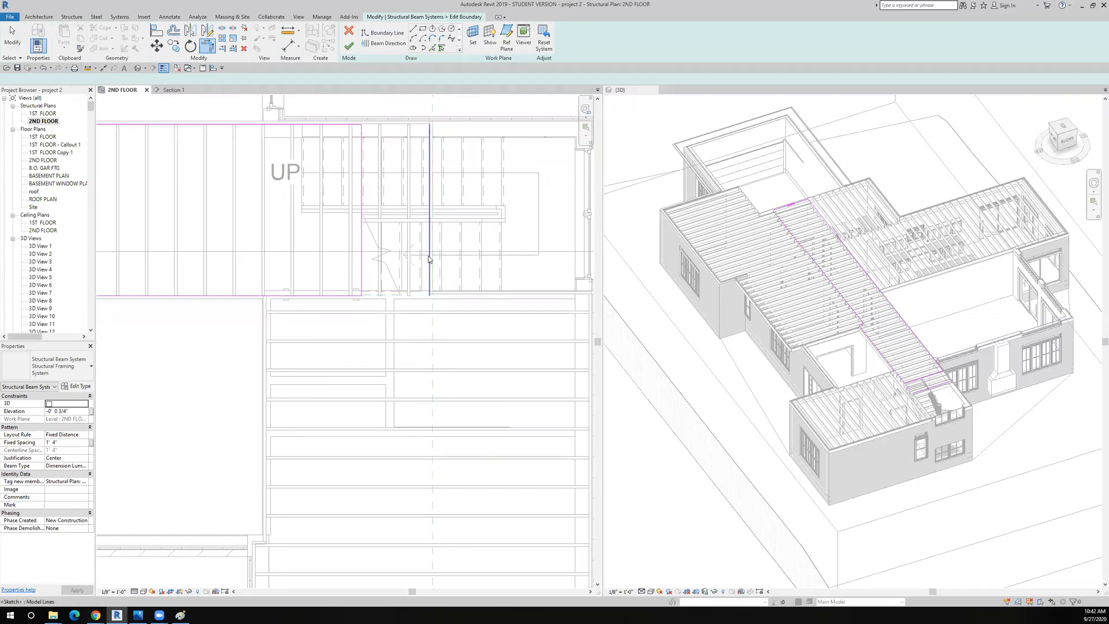
key(Escape)
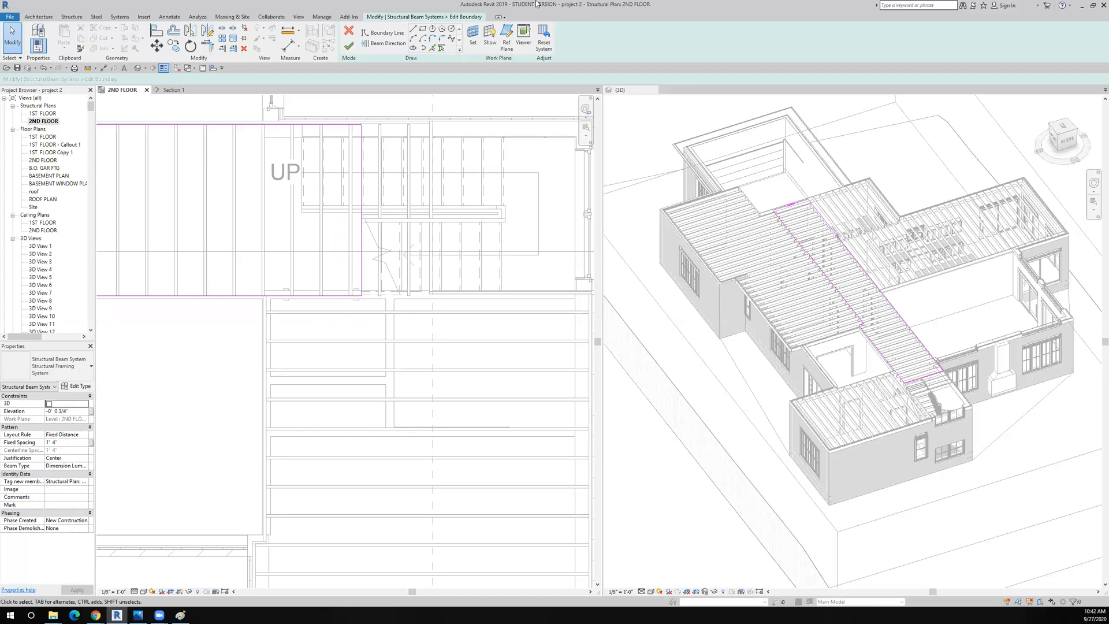
click(350, 47)
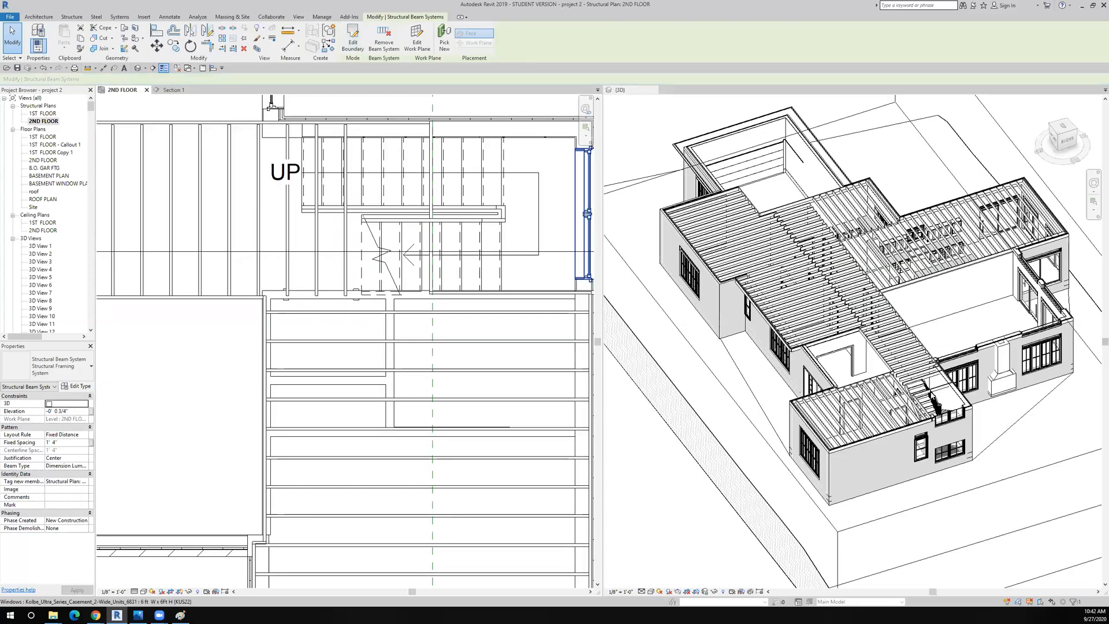
Step: Align the separate 2x12 beam over the stair with the last joist of the hallway beam system and save the project
scroll(927, 376, up, 5)
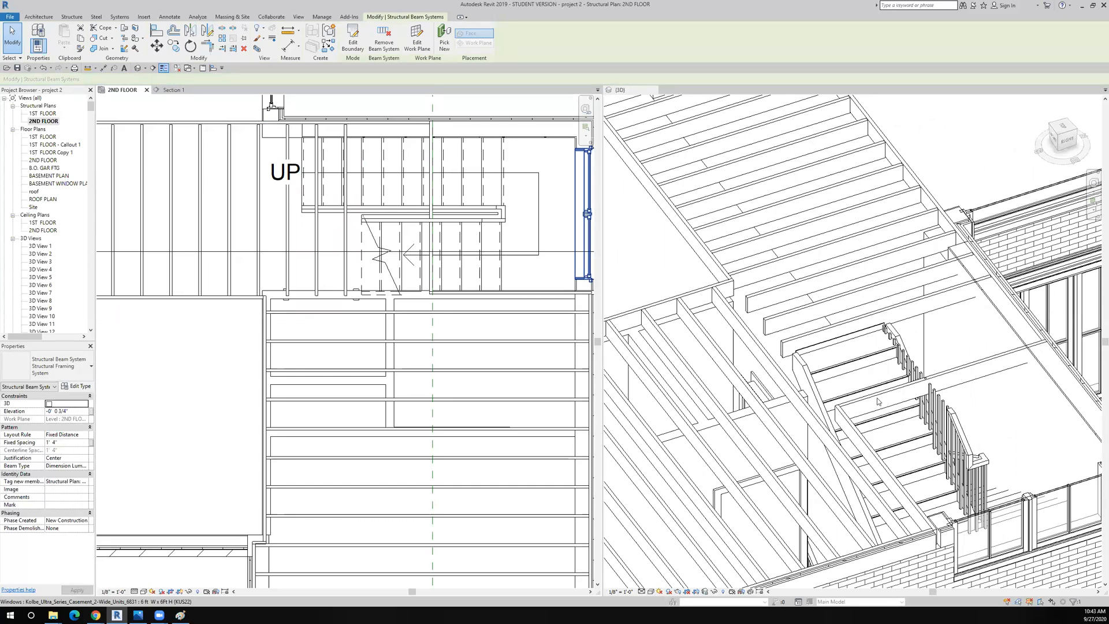
click(434, 270)
click(163, 30)
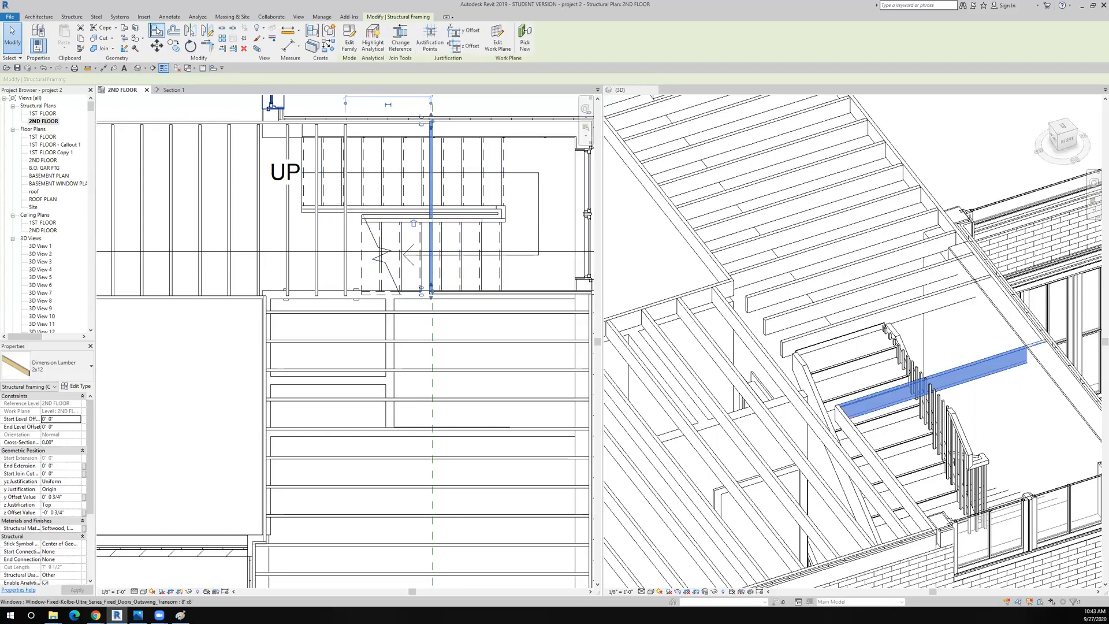
click(347, 258)
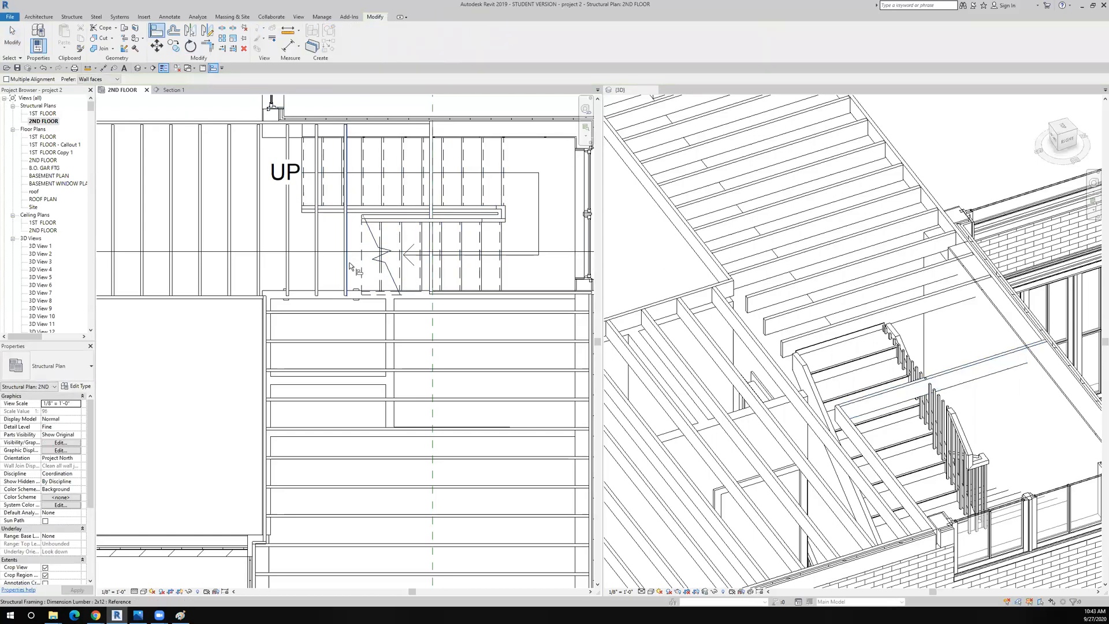
click(428, 266)
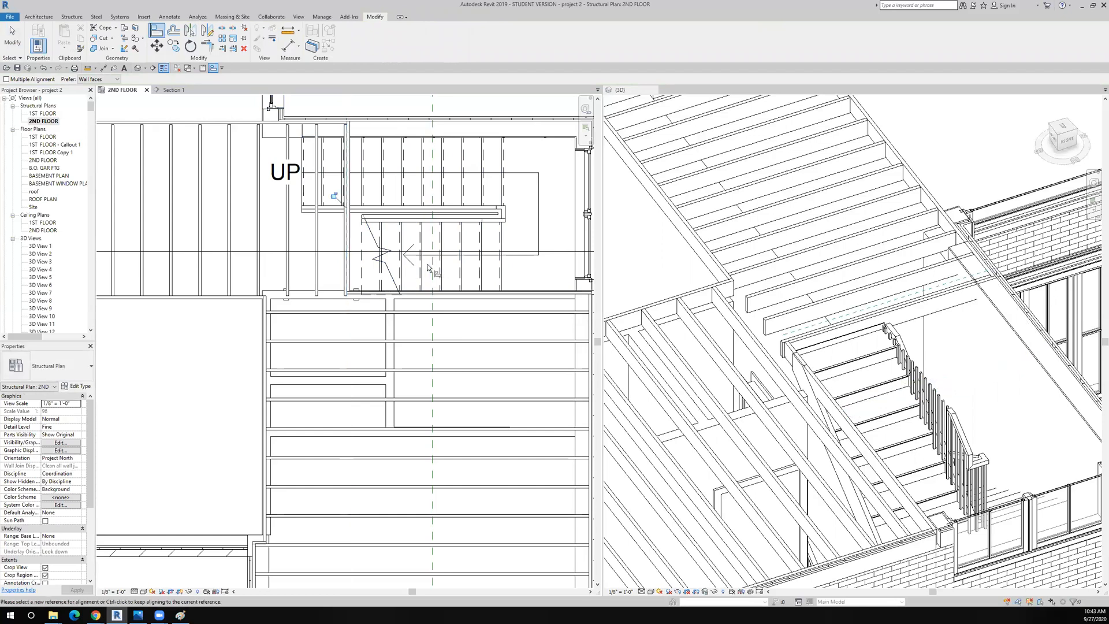
scroll(938, 363, down, 4)
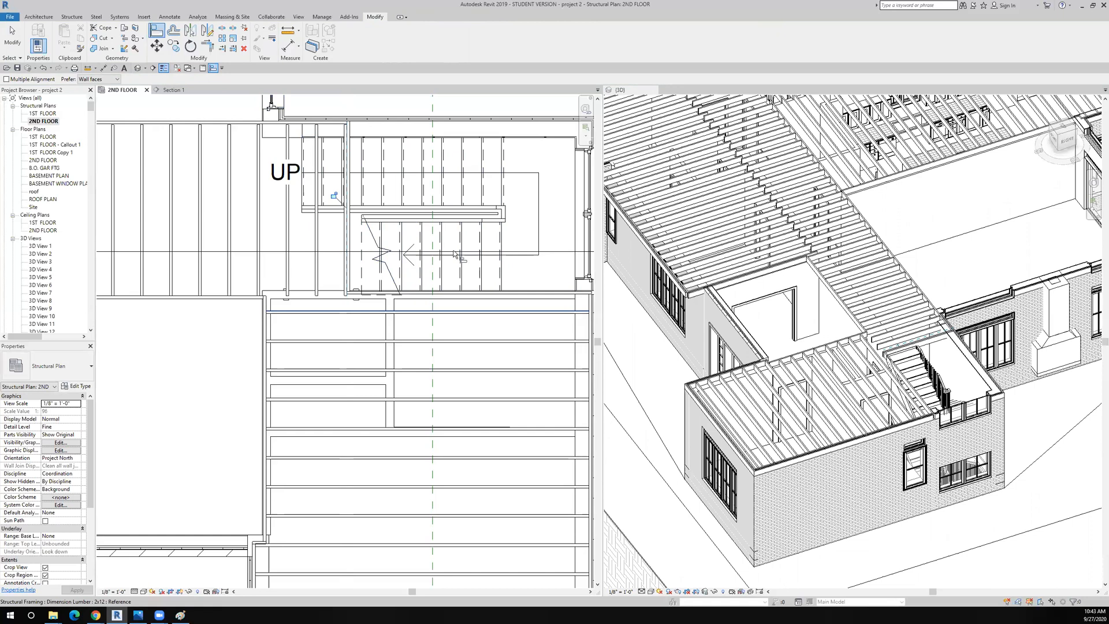
click(17, 68)
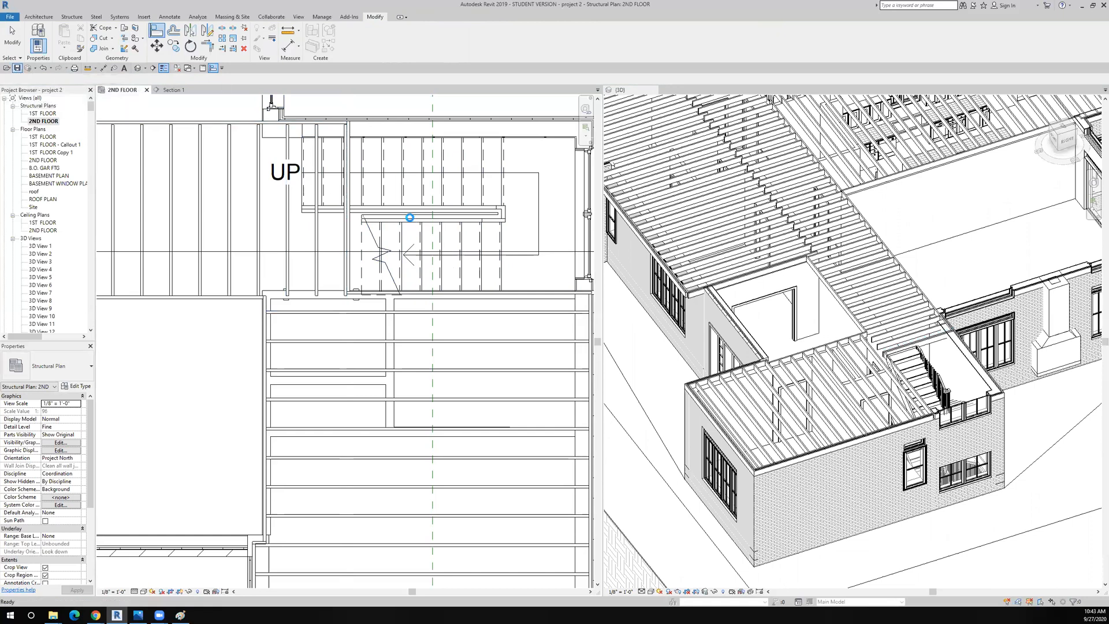